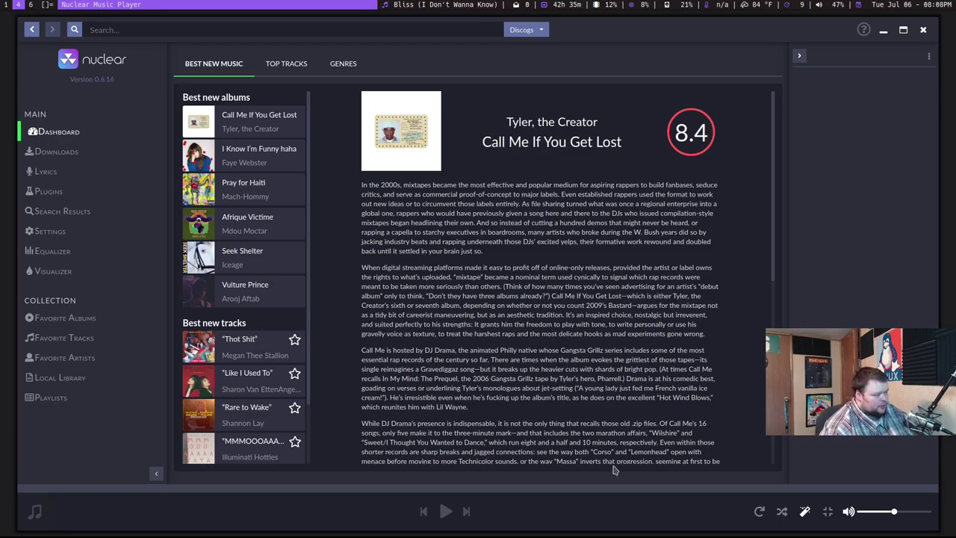
click(77, 237)
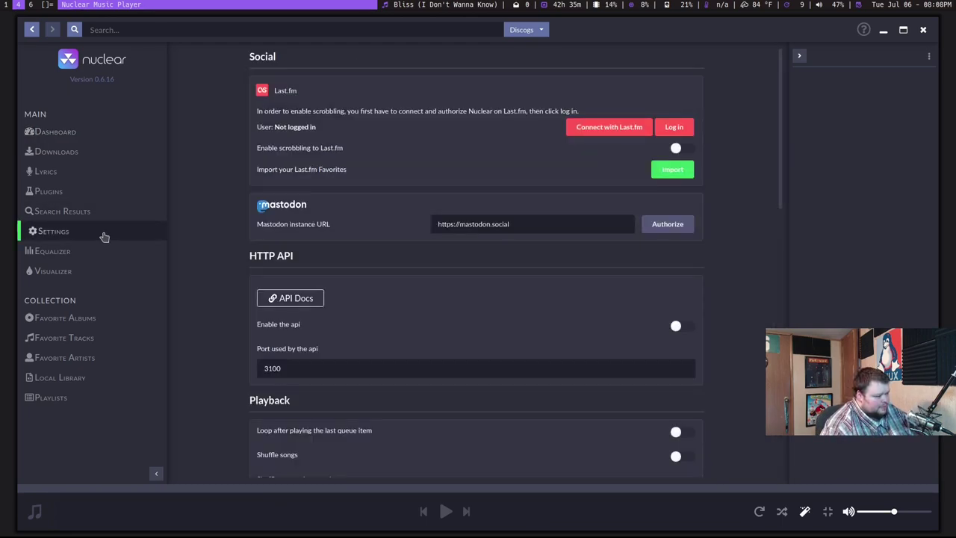
scroll(280, 241, down, 5)
scroll(280, 241, down, 5)
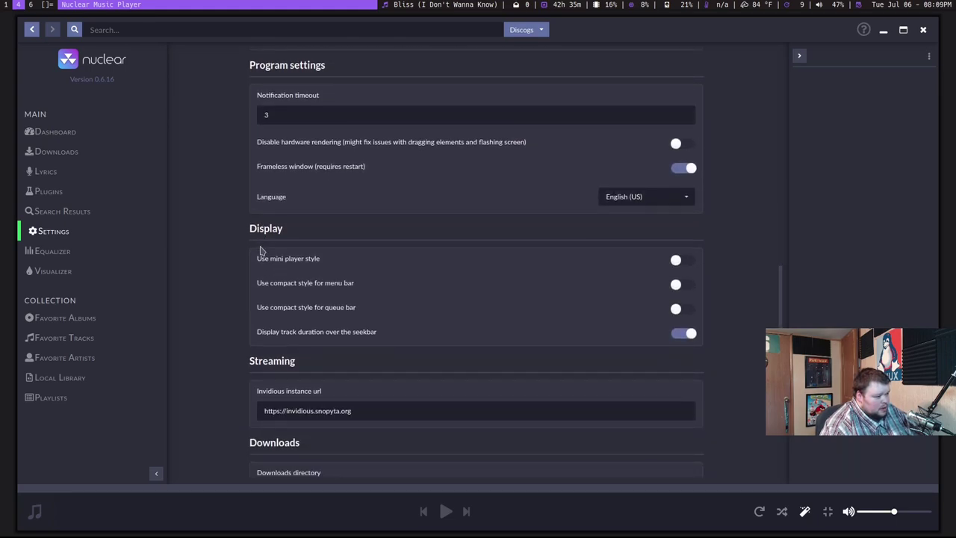
scroll(241, 314, down, 1)
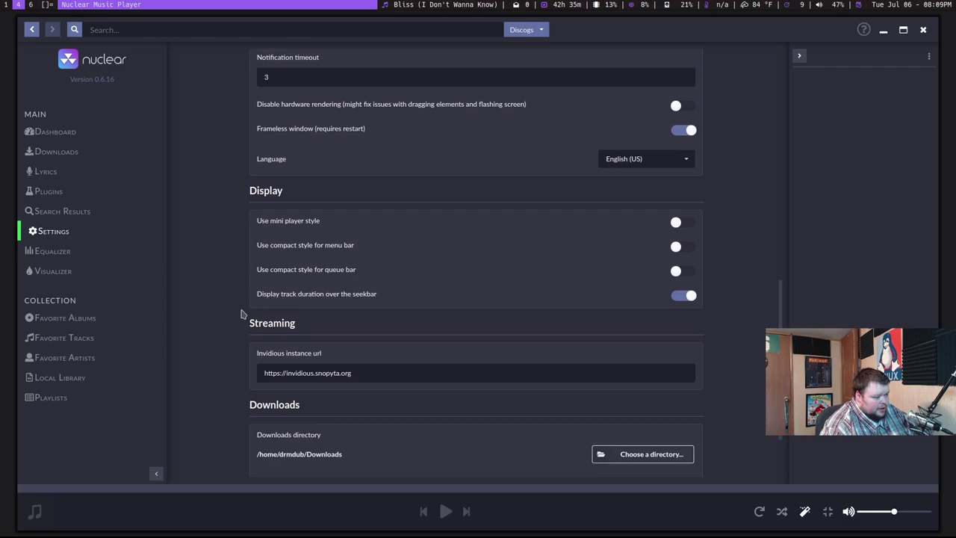
scroll(241, 314, down, 2)
scroll(241, 313, up, 12)
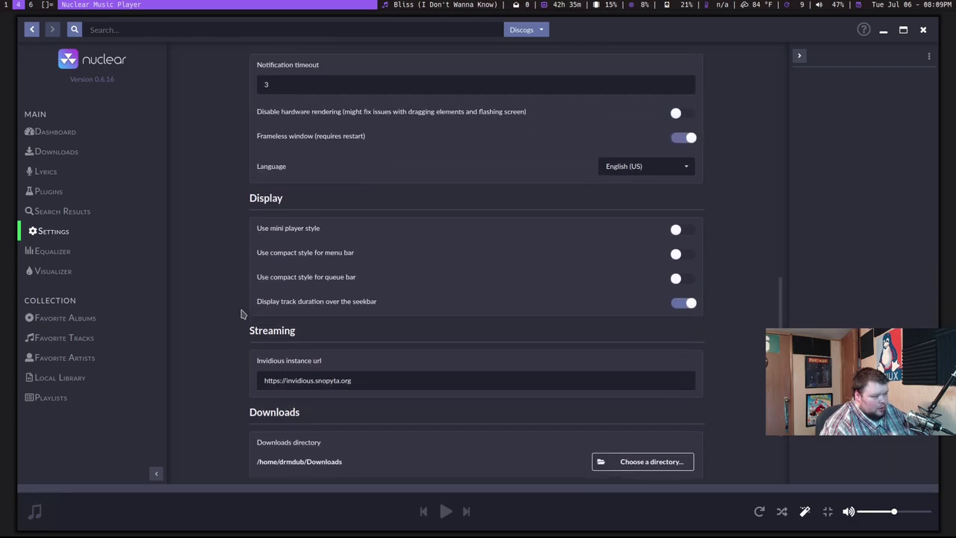
scroll(242, 314, up, 2)
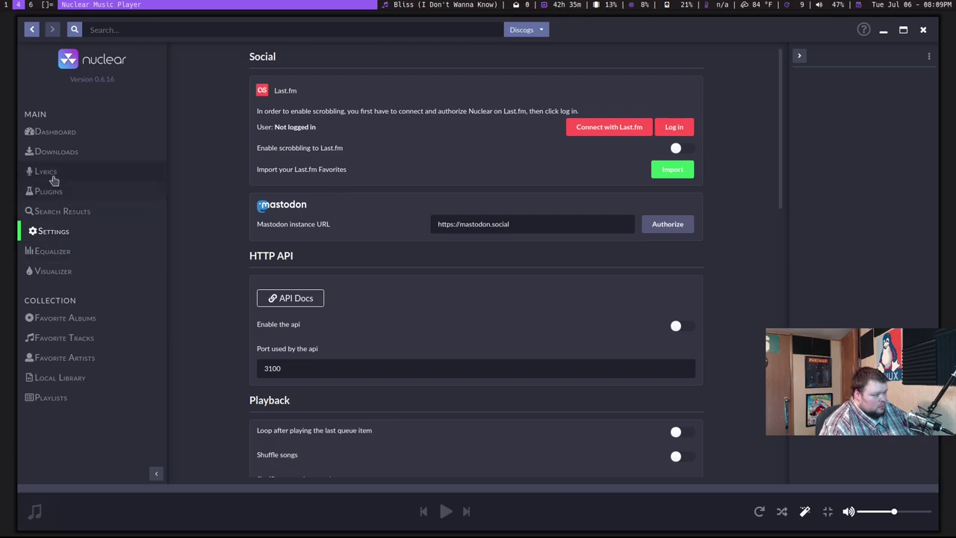
click(42, 133)
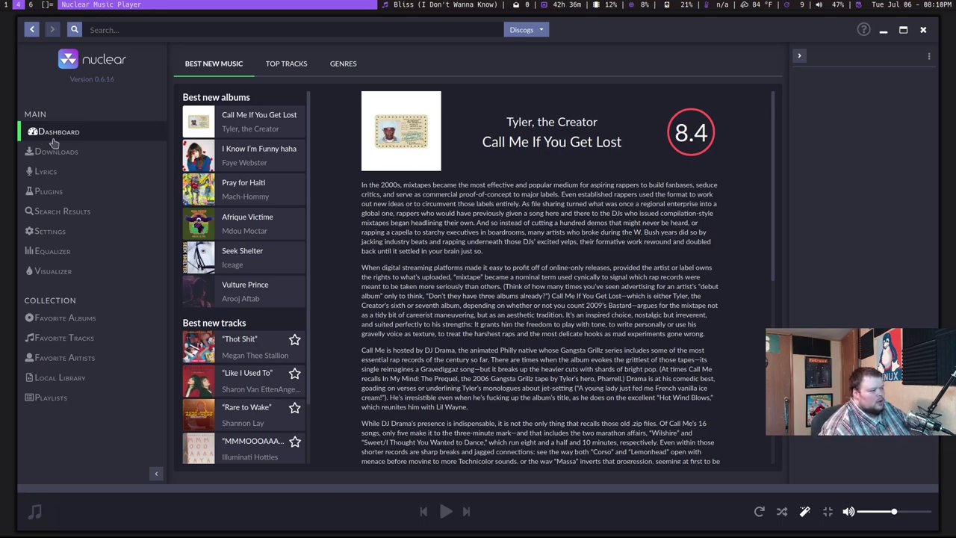
- On the Plugins page, review the music source and metadata provider lists without changing YouTube or Discogs Meta
click(41, 192)
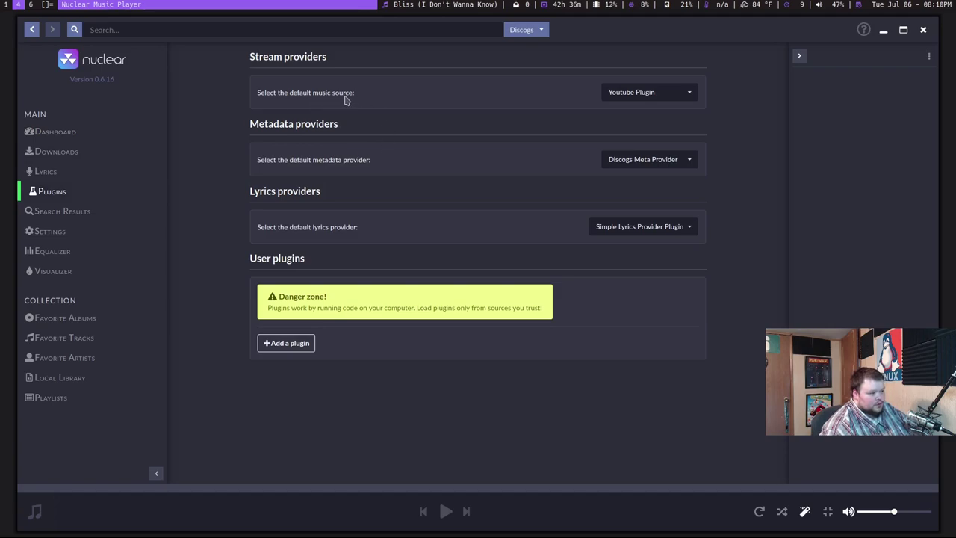
click(640, 92)
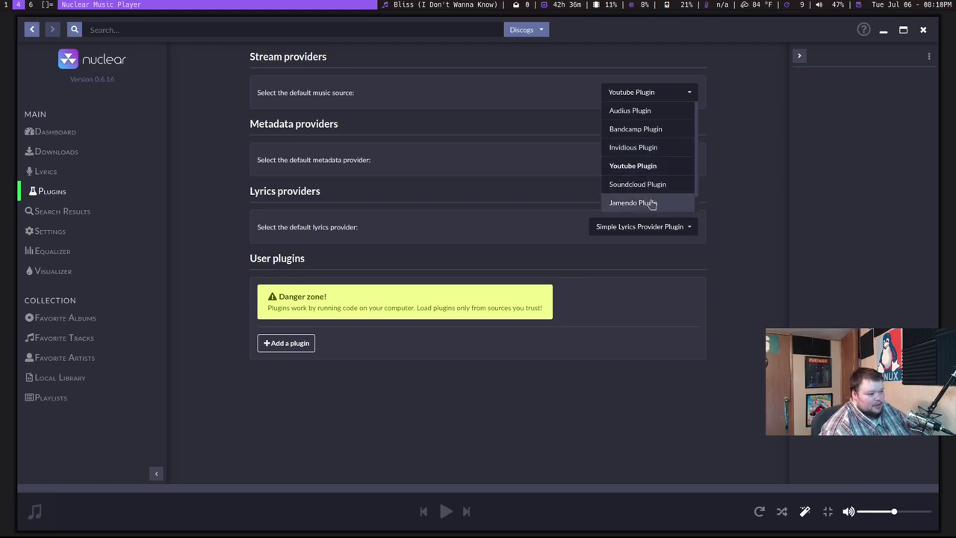
scroll(651, 213, down, 1)
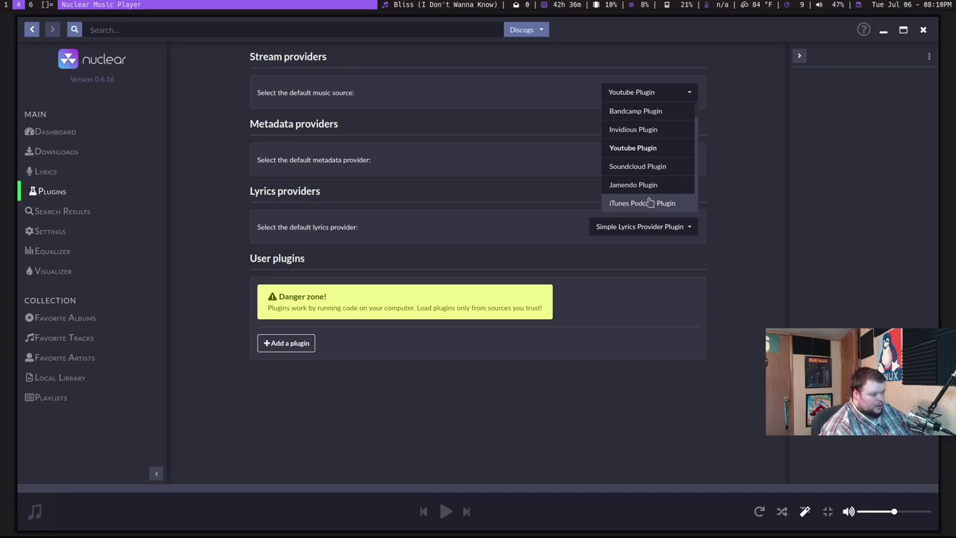
click(502, 193)
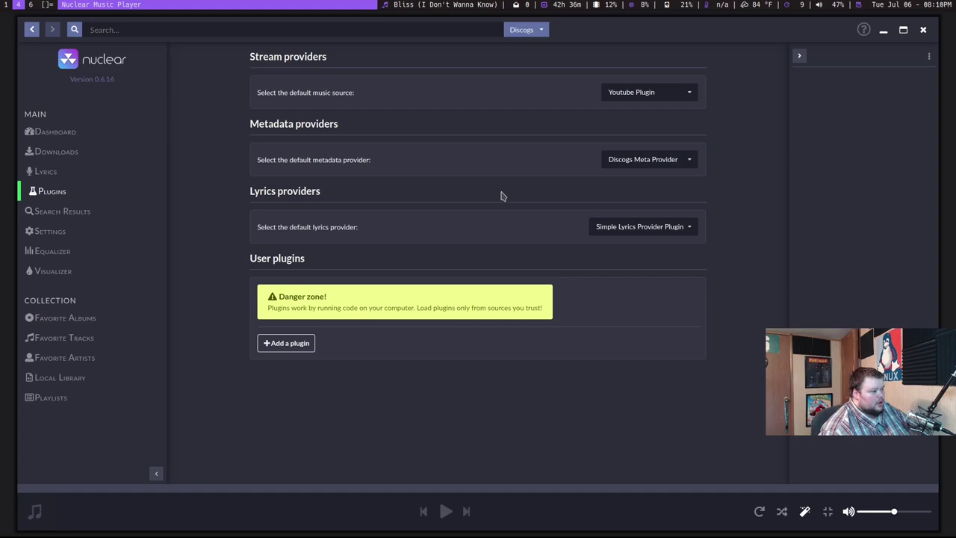
click(624, 164)
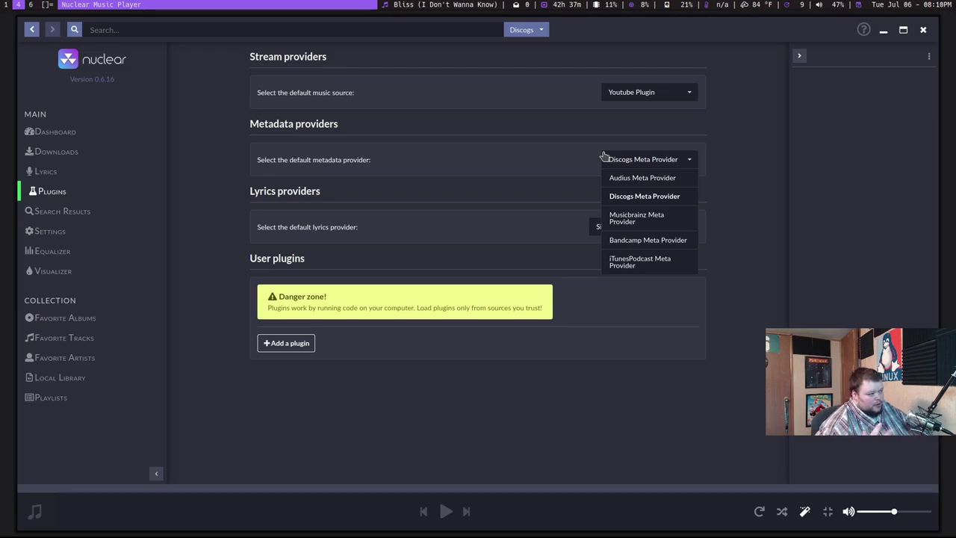
click(426, 187)
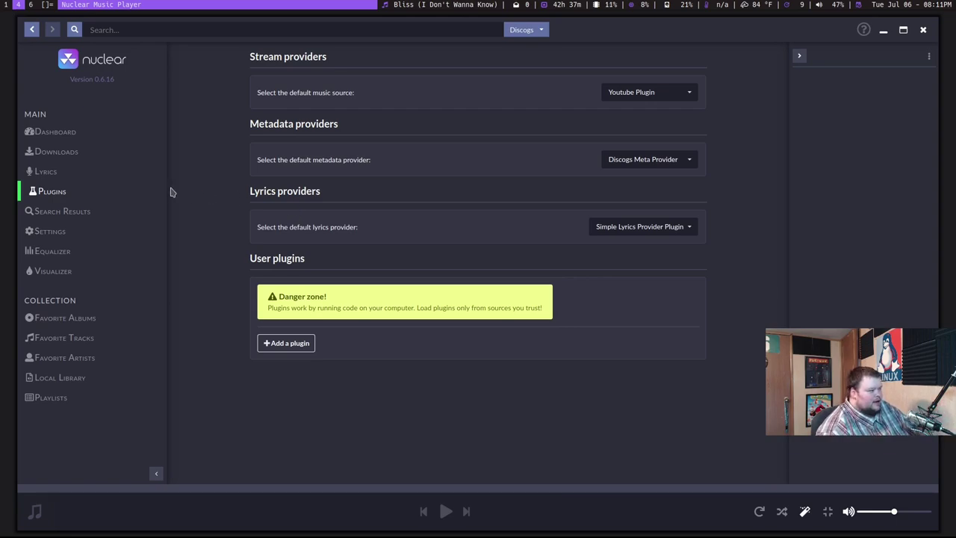
- Search for 'ed sheeran' and scroll through the album results, including ÷ (Divide), Perfect and 5
click(105, 30)
text(ed she)
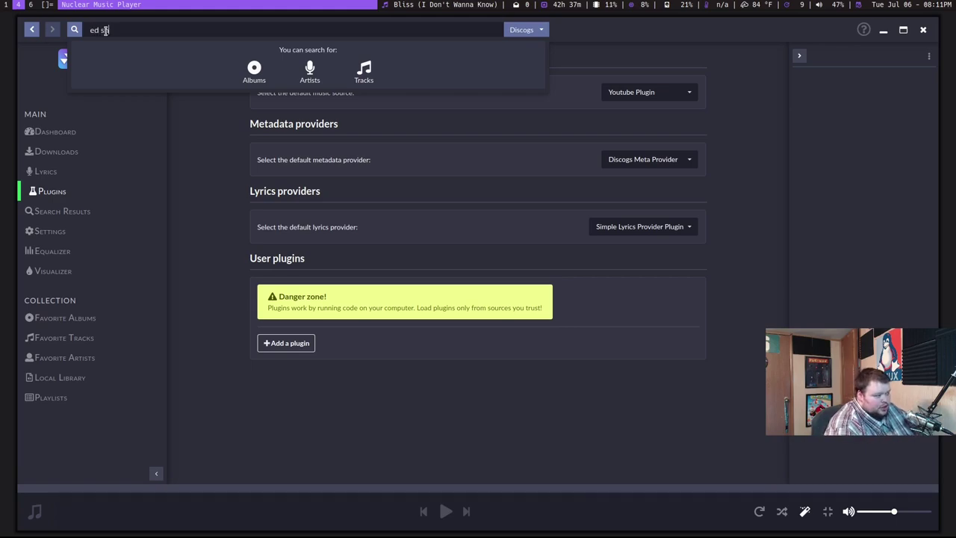
text(ran)
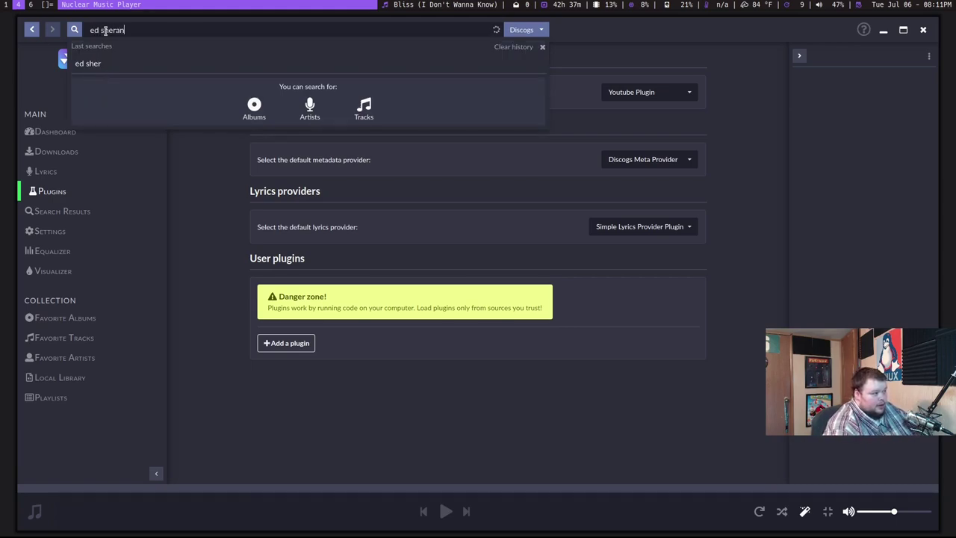
key(BackSpace)
key(BackSpace)
key(BackSpace)
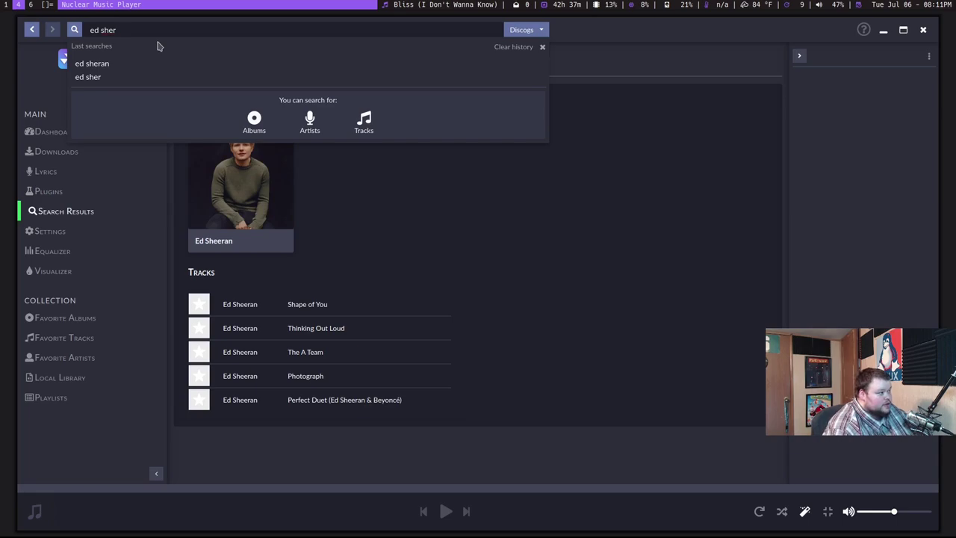
text(eran)
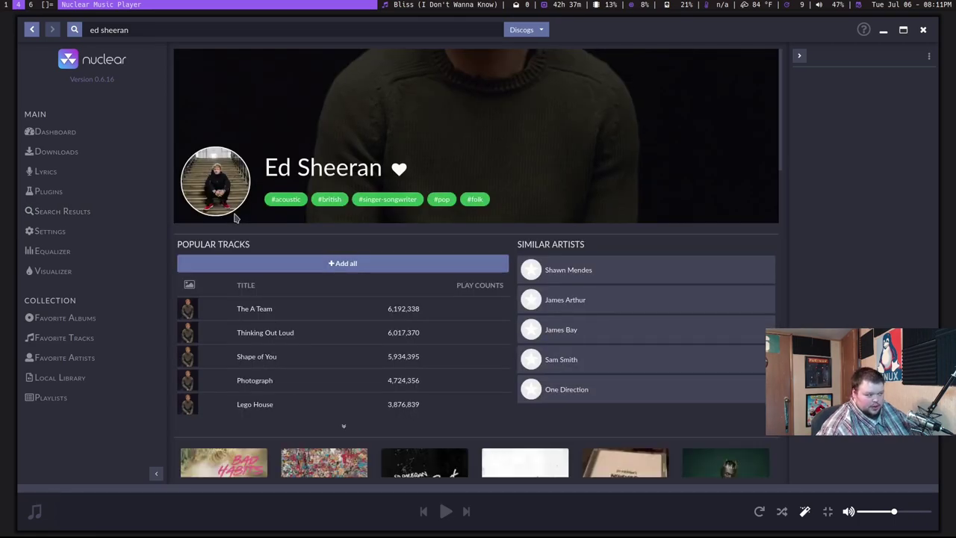
scroll(220, 219, down, 1)
scroll(219, 221, down, 3)
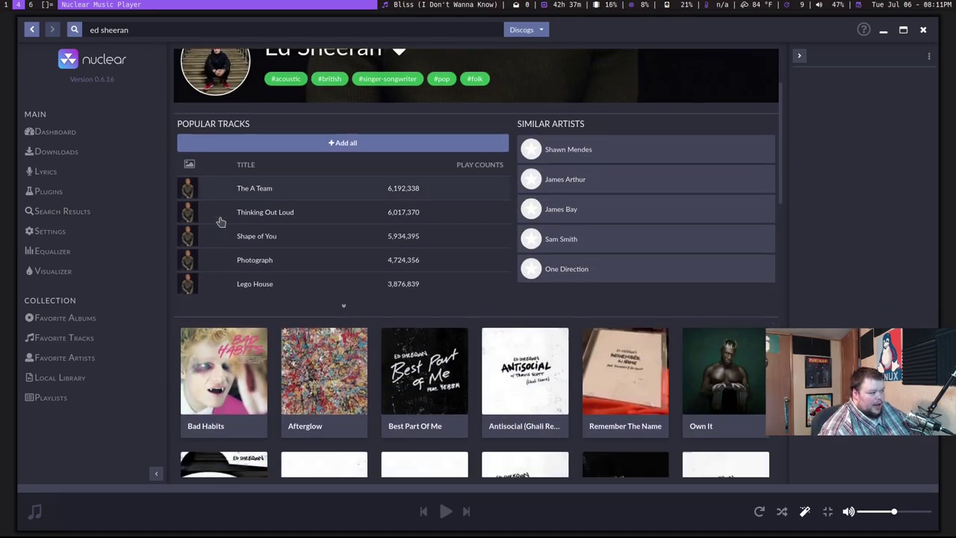
scroll(280, 224, down, 10)
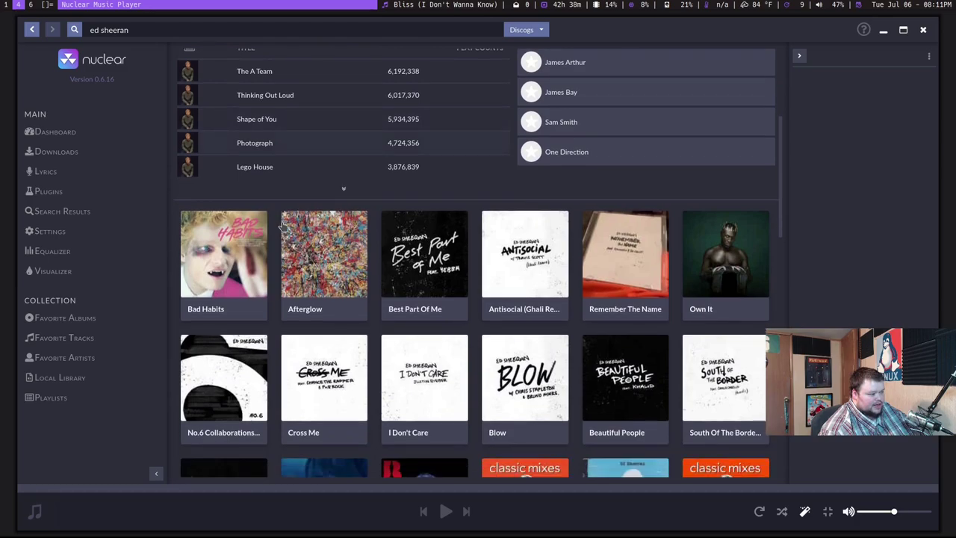
scroll(283, 226, down, 1)
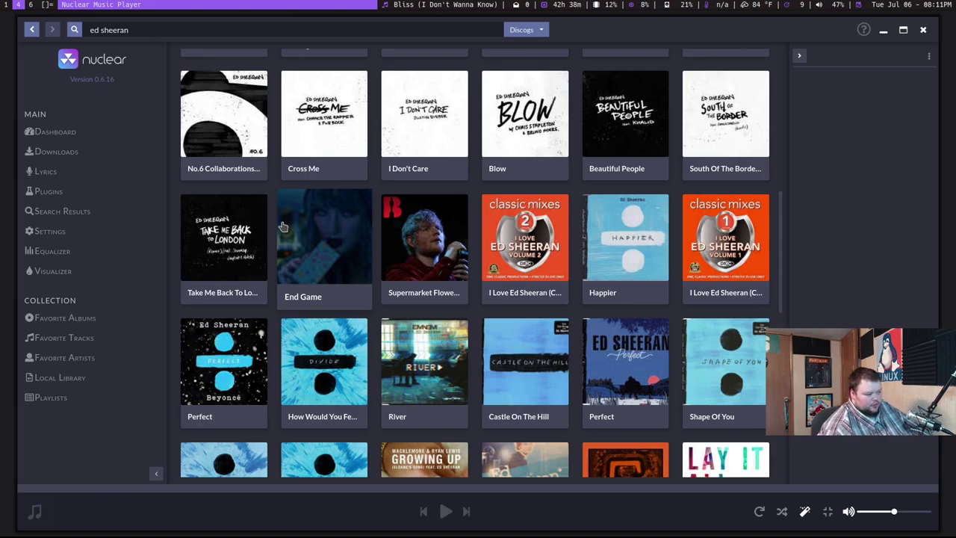
scroll(282, 227, down, 2)
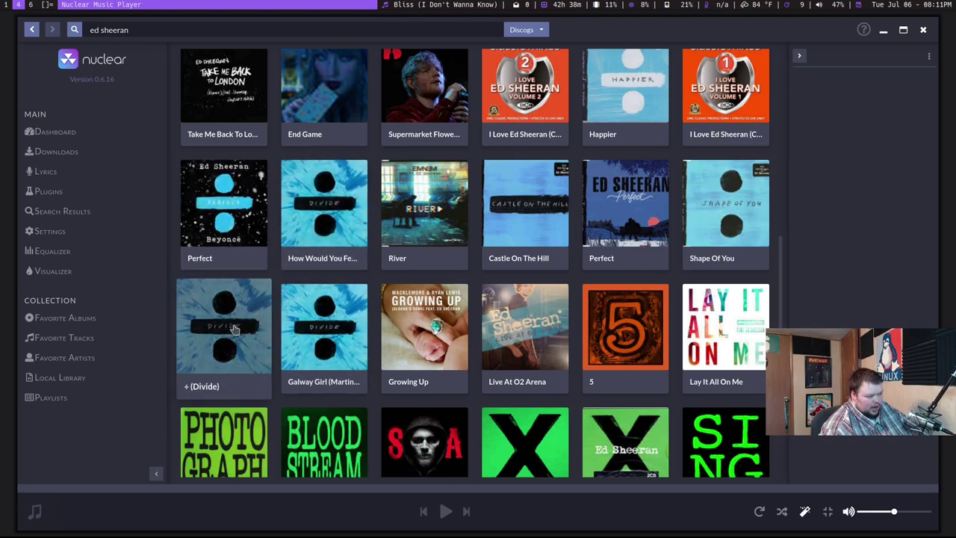
- Open the ÷ (Divide) album from 2017 and view its 12 tracks, starting with Eraser
click(234, 329)
scroll(253, 256, down, 1)
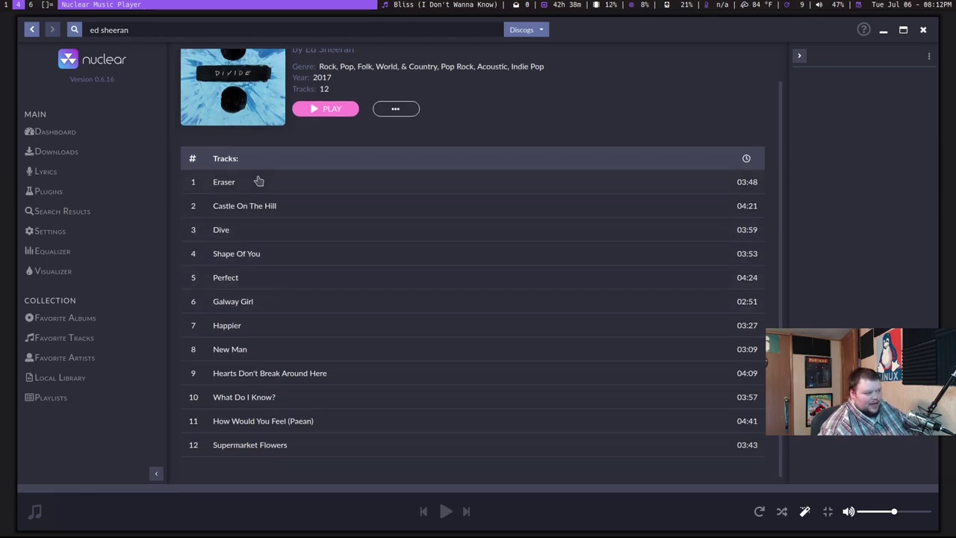
scroll(303, 168, up, 1)
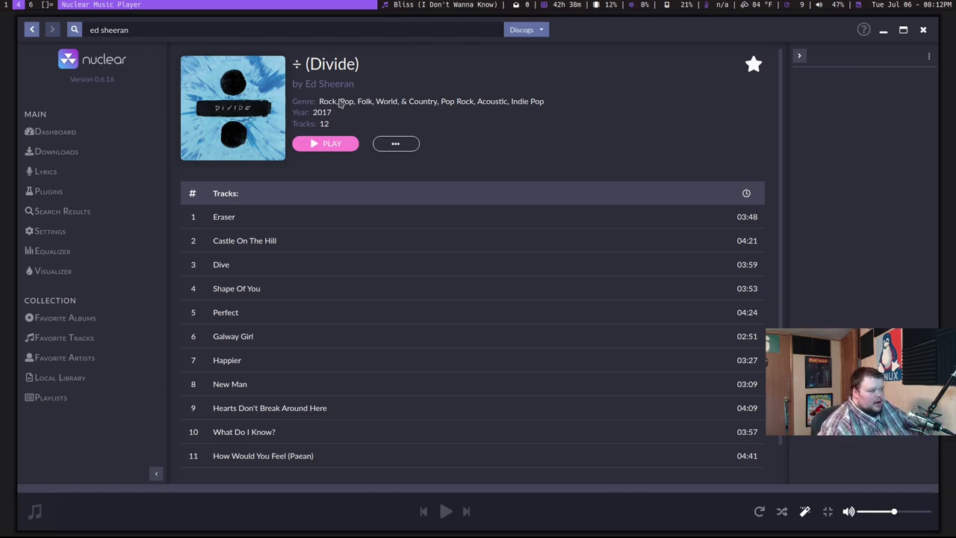
- Replace the Ed Sheeran search with 'breaking benjamin'
click(132, 32)
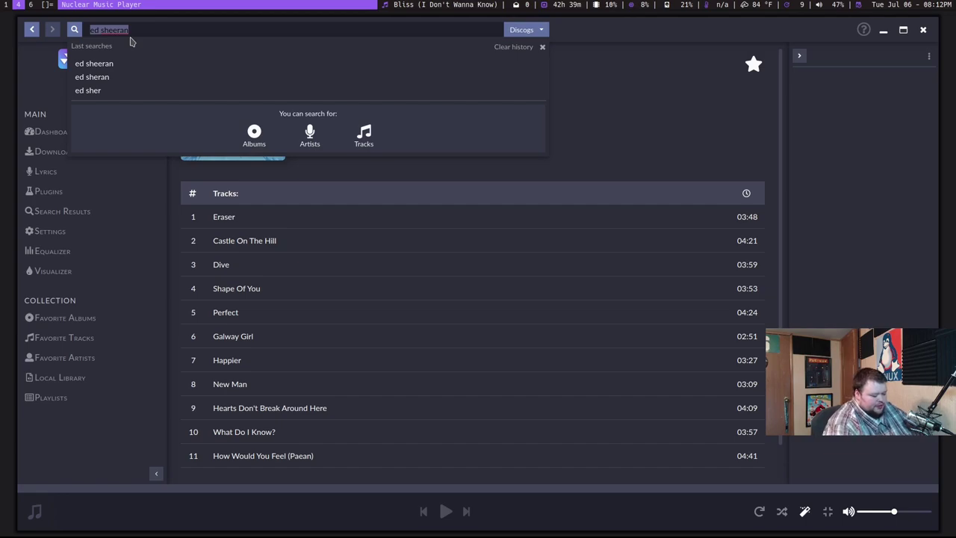
text(breaking benja)
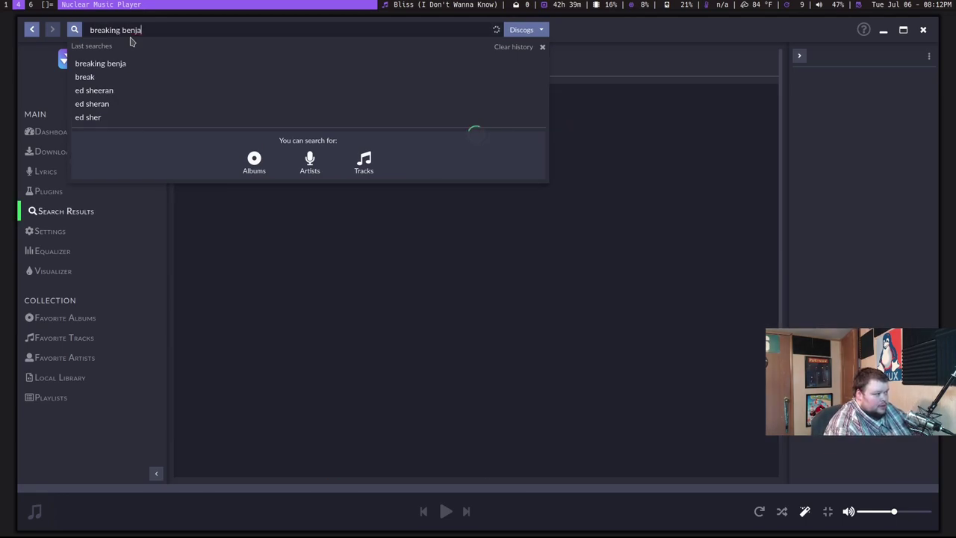
text(min)
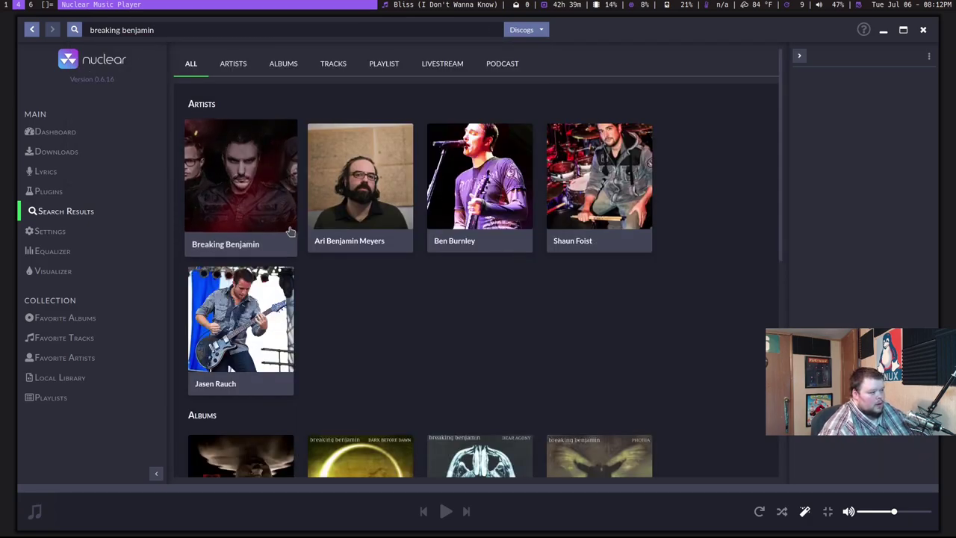
- Open Breaking Benjamin's artist page and scroll through popular tracks, similar artists and albums
click(253, 208)
scroll(253, 211, down, 5)
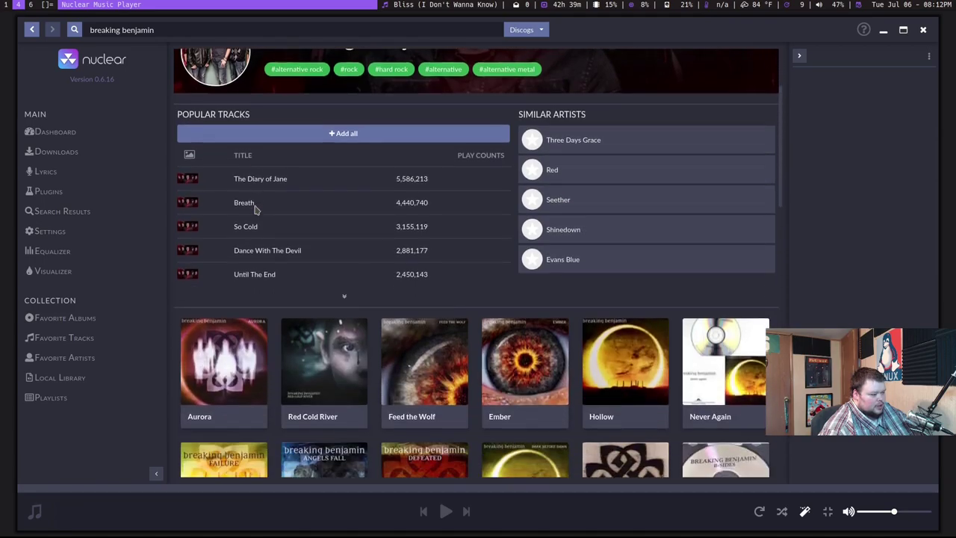
scroll(256, 210, down, 4)
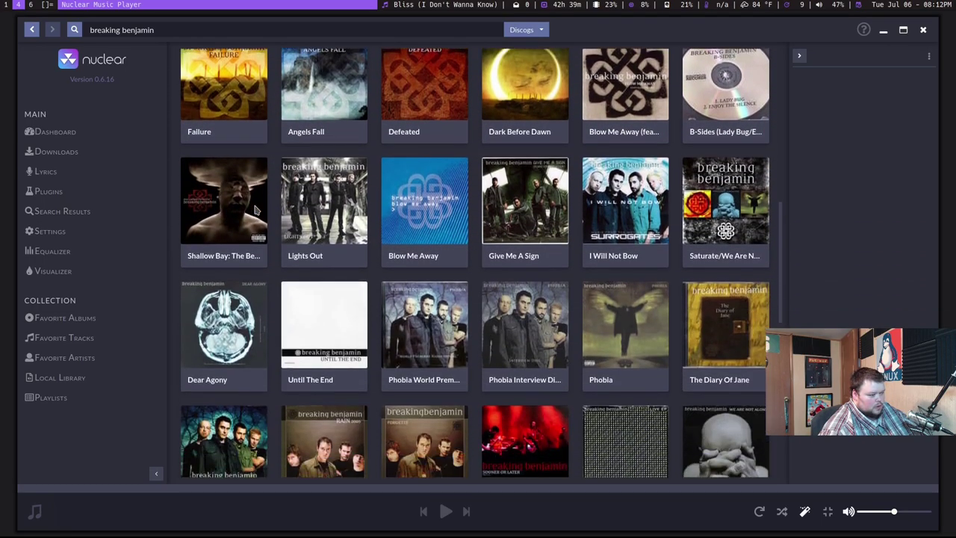
scroll(352, 224, down, 6)
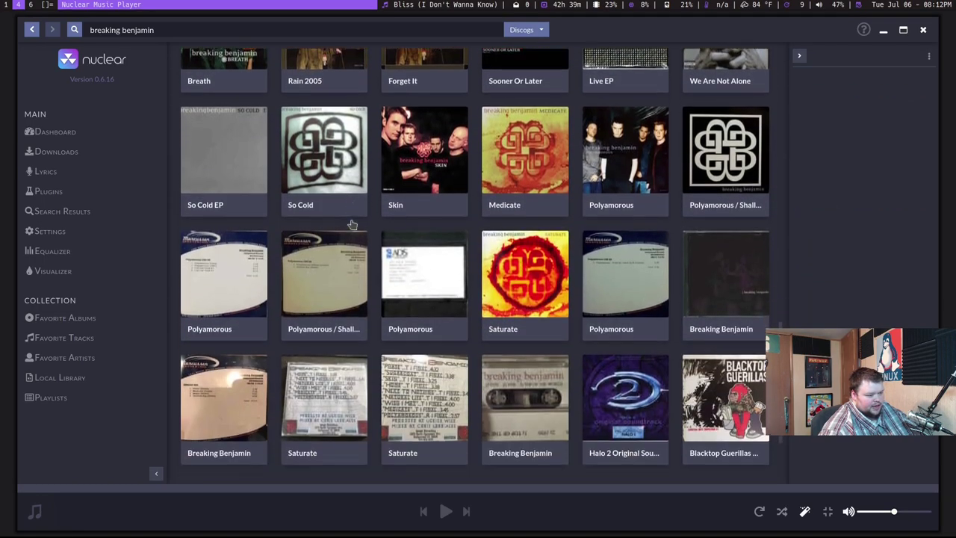
scroll(352, 224, up, 8)
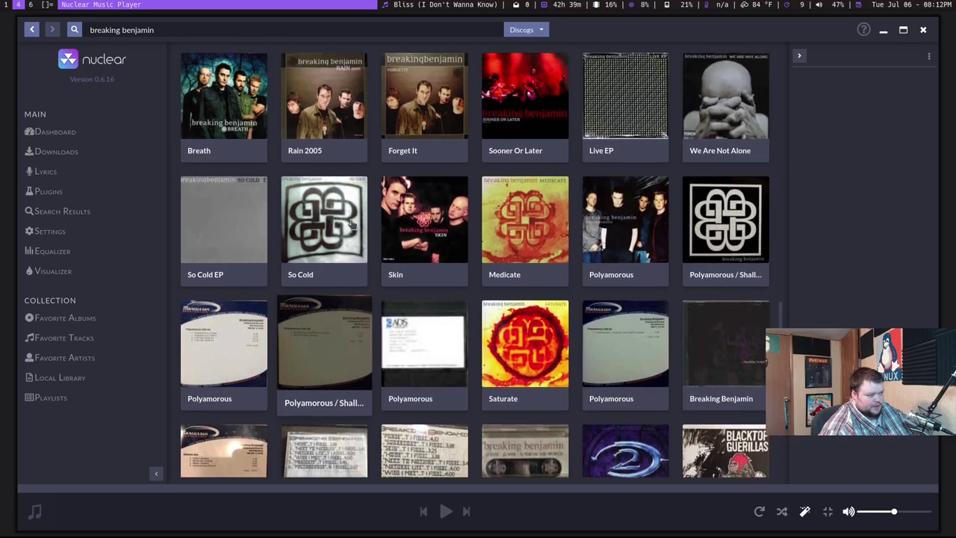
scroll(352, 224, up, 6)
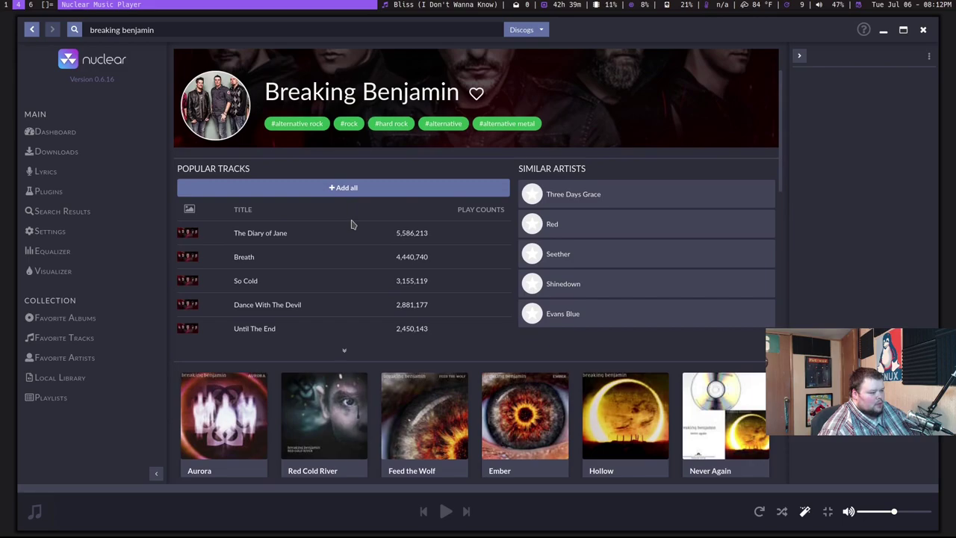
scroll(352, 224, down, 2)
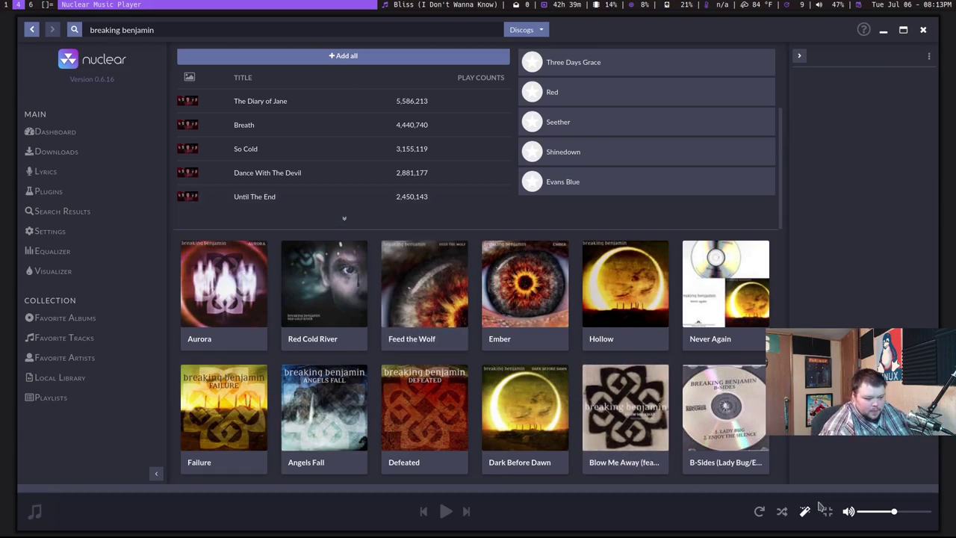
- Lower the volume and play Breaking Benjamin's 'Breath' now from its track menu
click(858, 511)
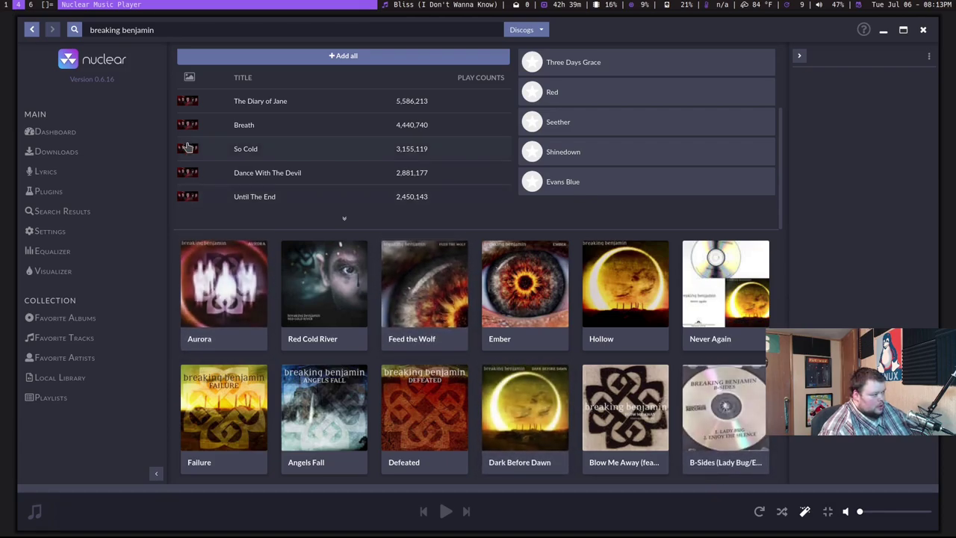
right_click(241, 127)
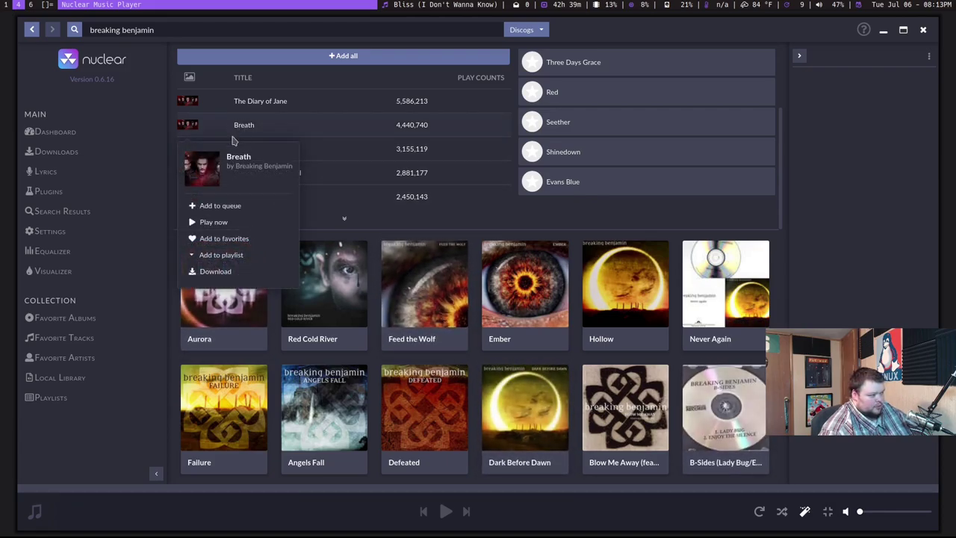
click(193, 224)
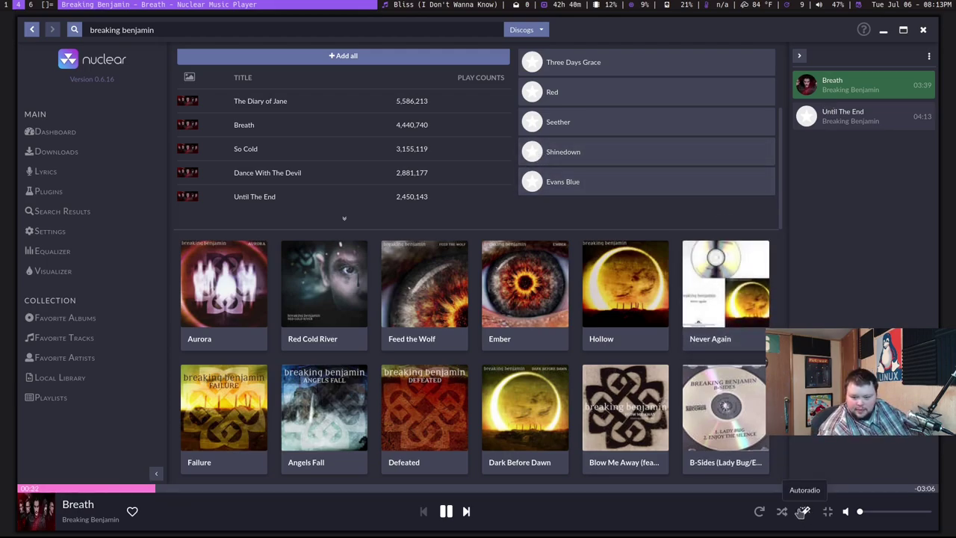
- Turn on Autoradio in the player bar so similar tracks keep playing
click(803, 512)
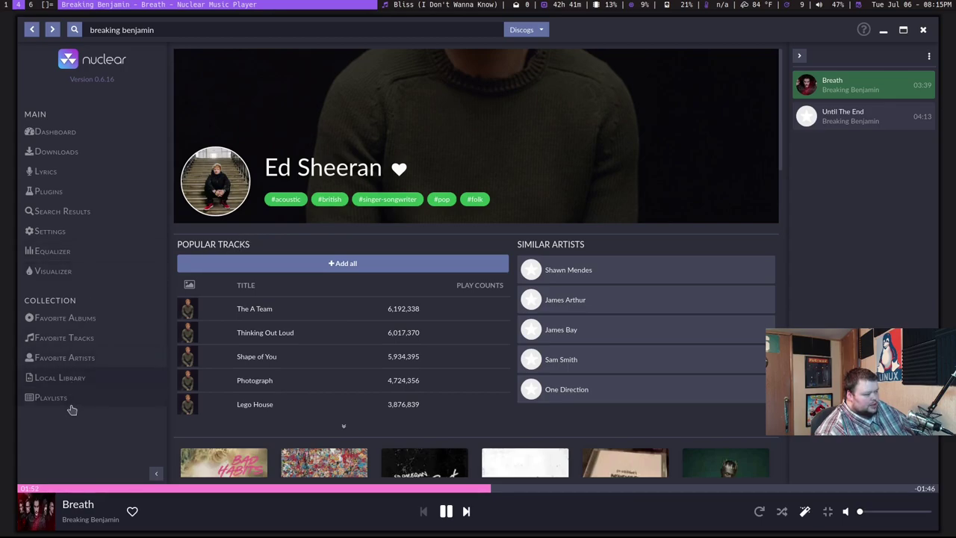
- Browse Favorite Albums, Favorite Tracks, Favorite Artists and Local Library, then go back to Favorite Artists
click(75, 321)
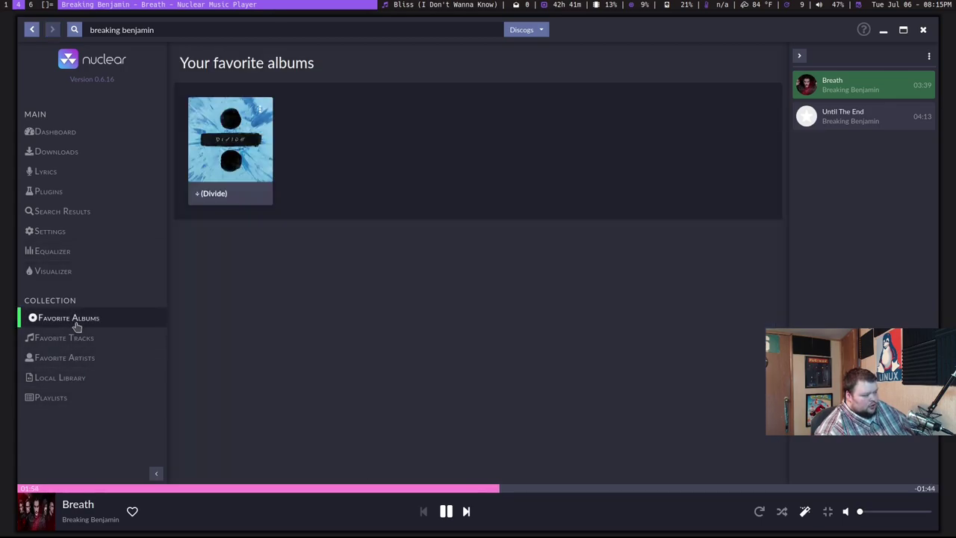
click(75, 341)
click(76, 362)
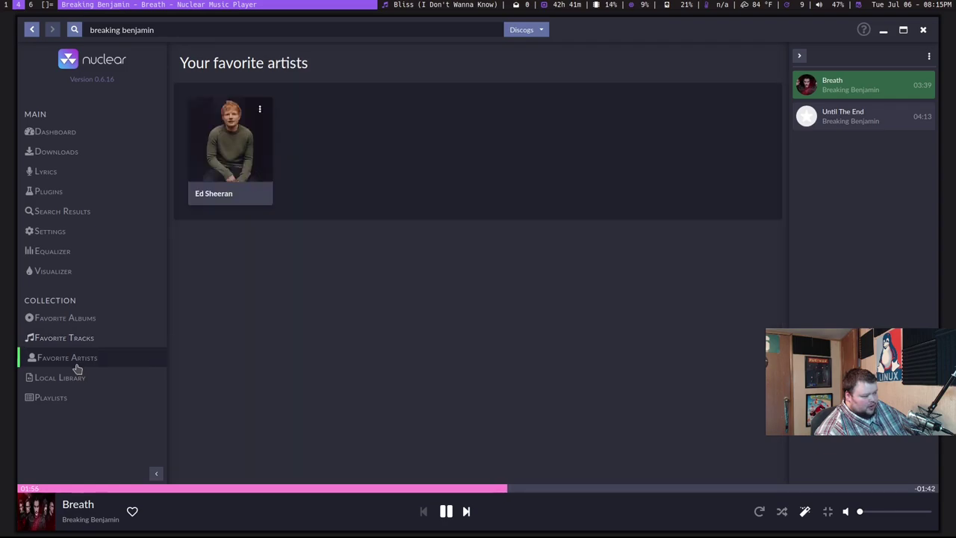
click(77, 381)
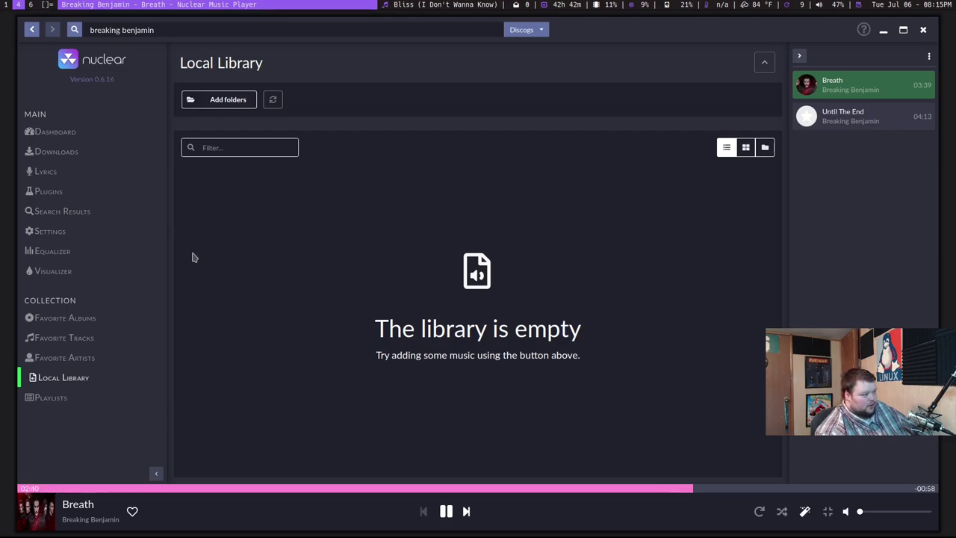
click(32, 30)
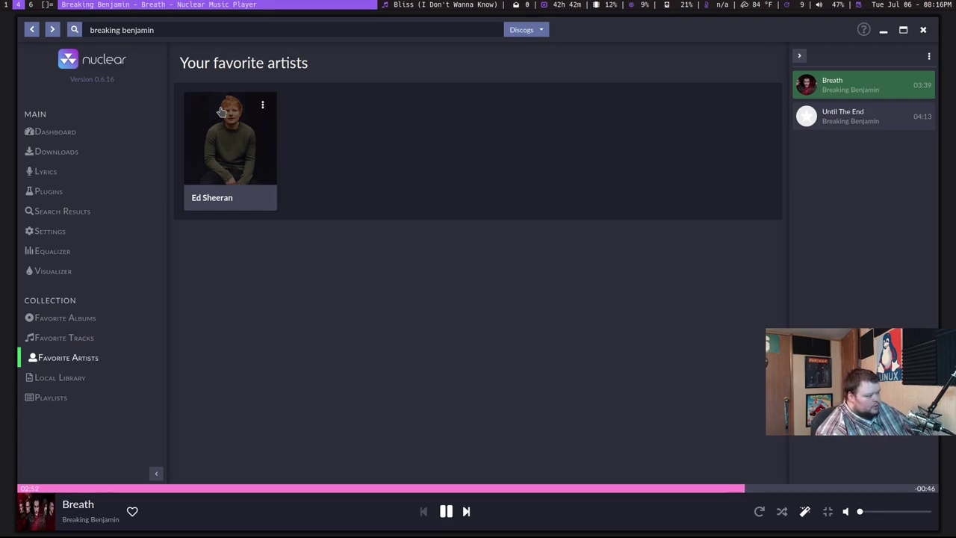
- Open Settings and scroll down to the Playback section showing autoradio enabled
click(113, 232)
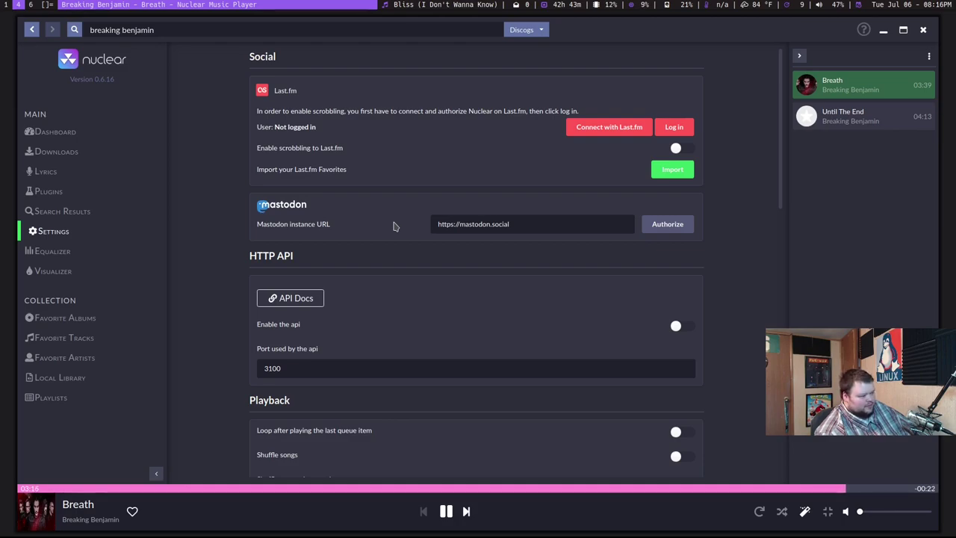
scroll(395, 226, down, 3)
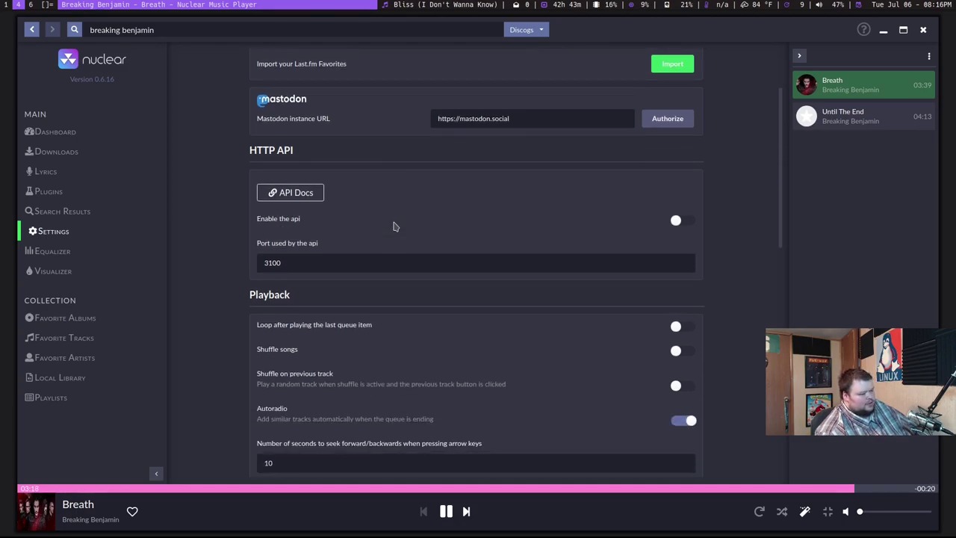
scroll(395, 226, down, 3)
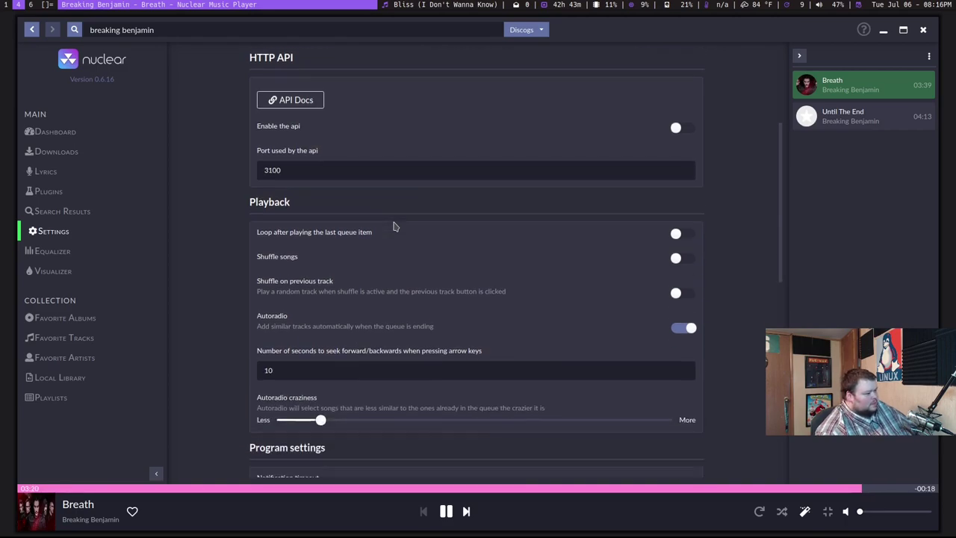
scroll(395, 226, down, 1)
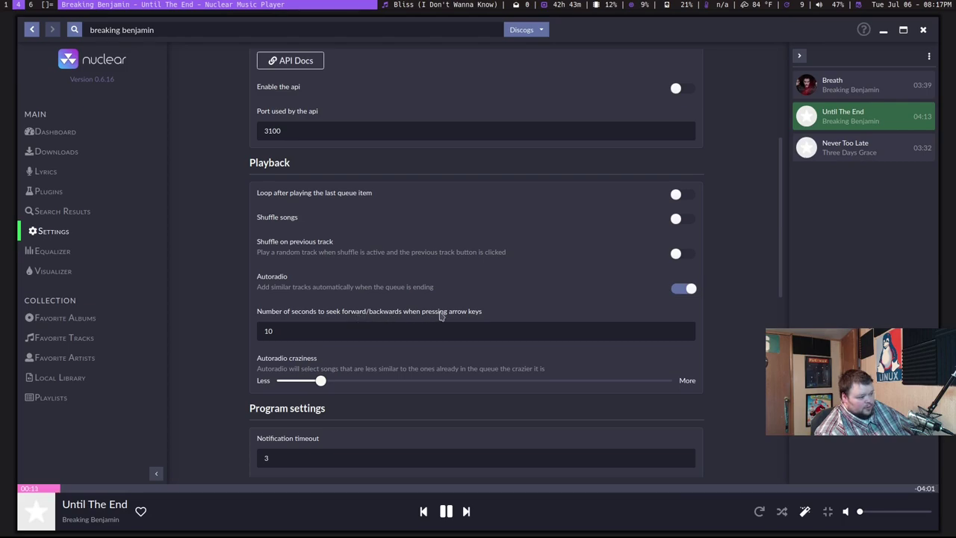
scroll(371, 324, down, 2)
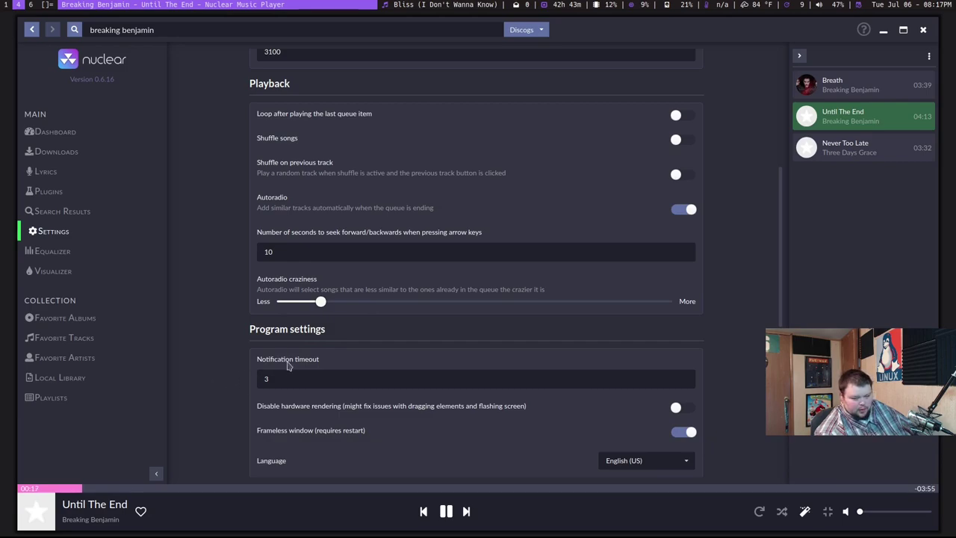
scroll(288, 364, down, 1)
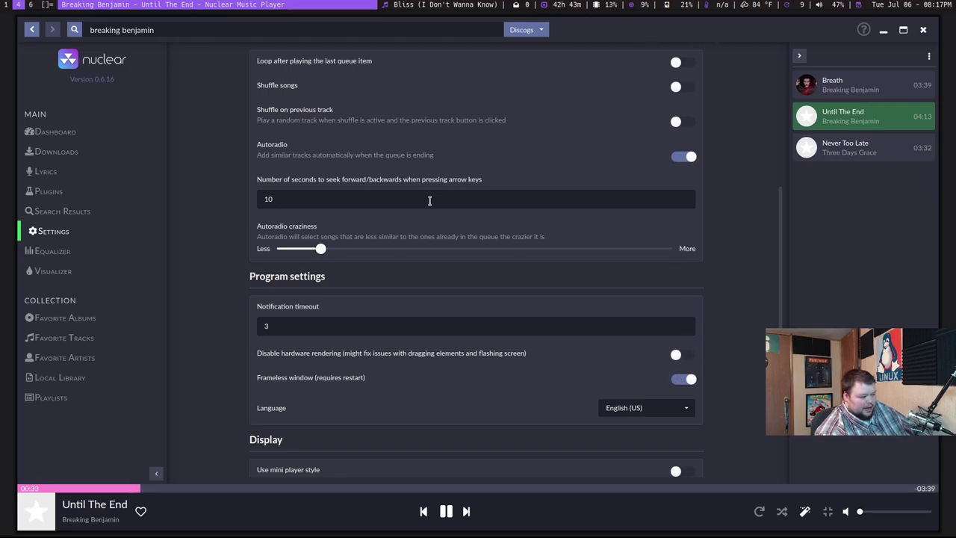
scroll(551, 410, down, 4)
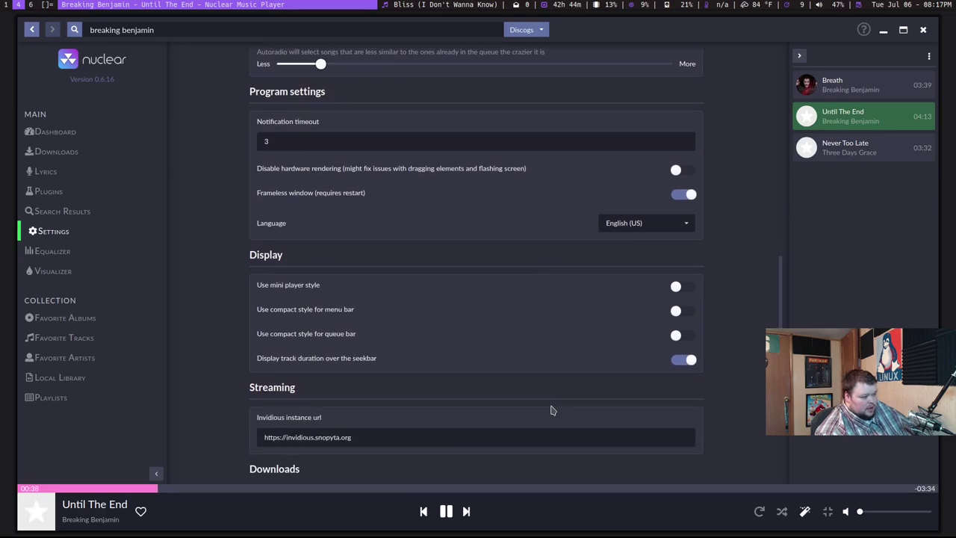
scroll(572, 355, down, 4)
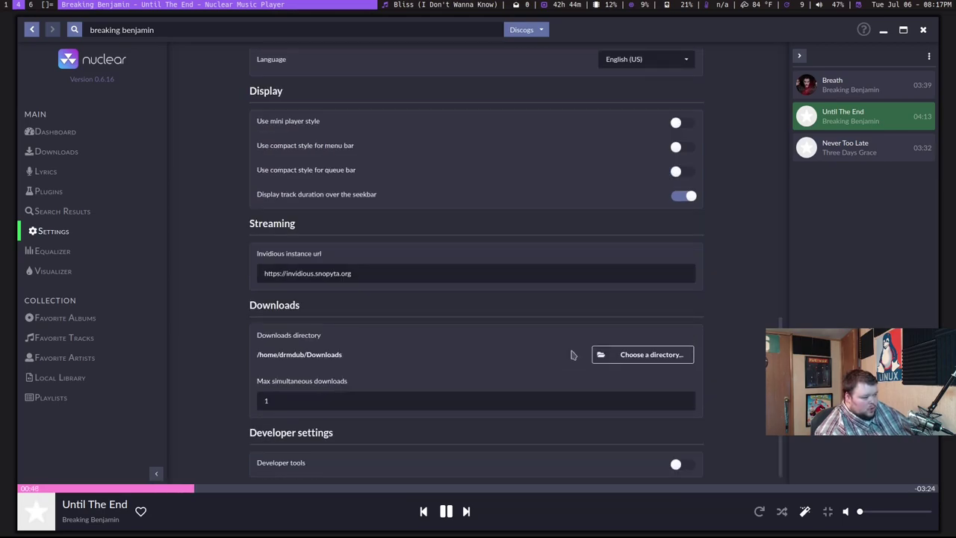